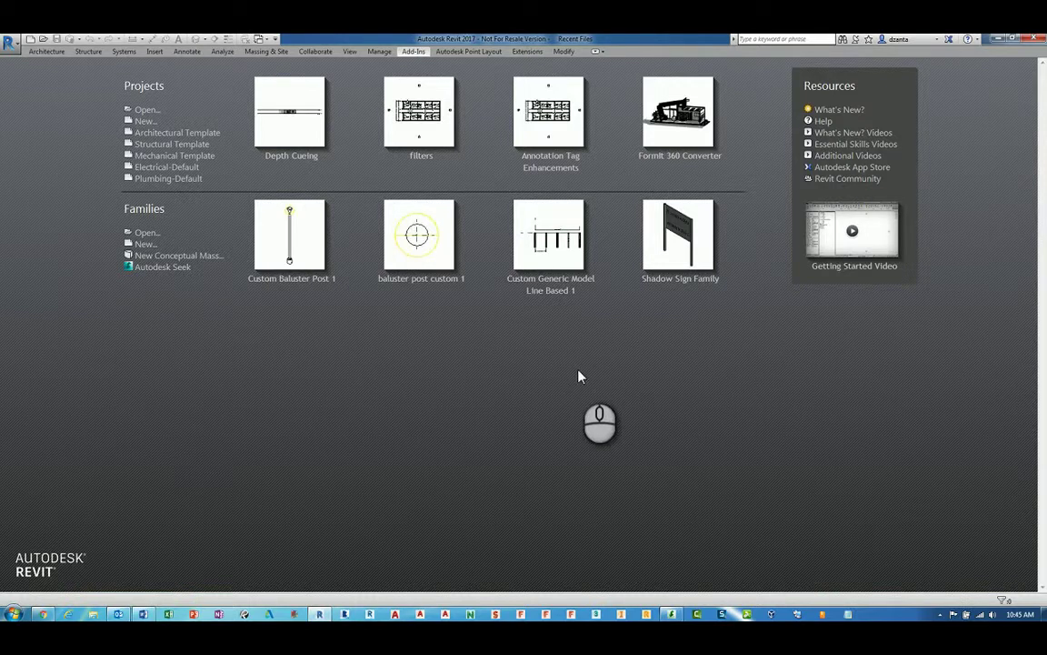
Open the Depth Cueing project, try transmitting it, and close its elevation view.
click(561, 387)
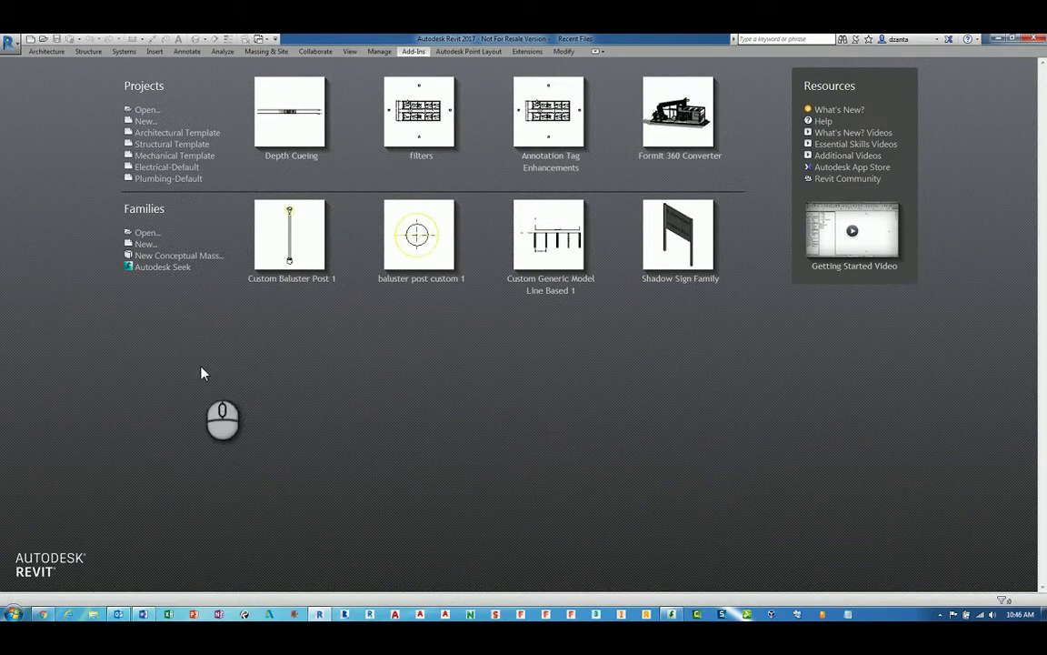
click(283, 136)
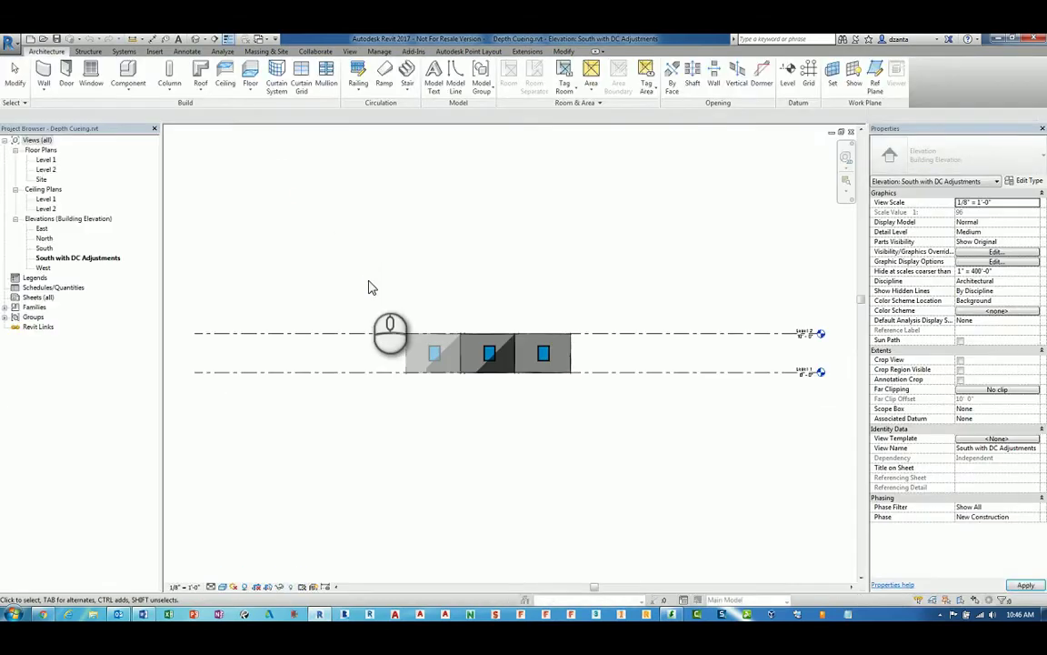
click(413, 51)
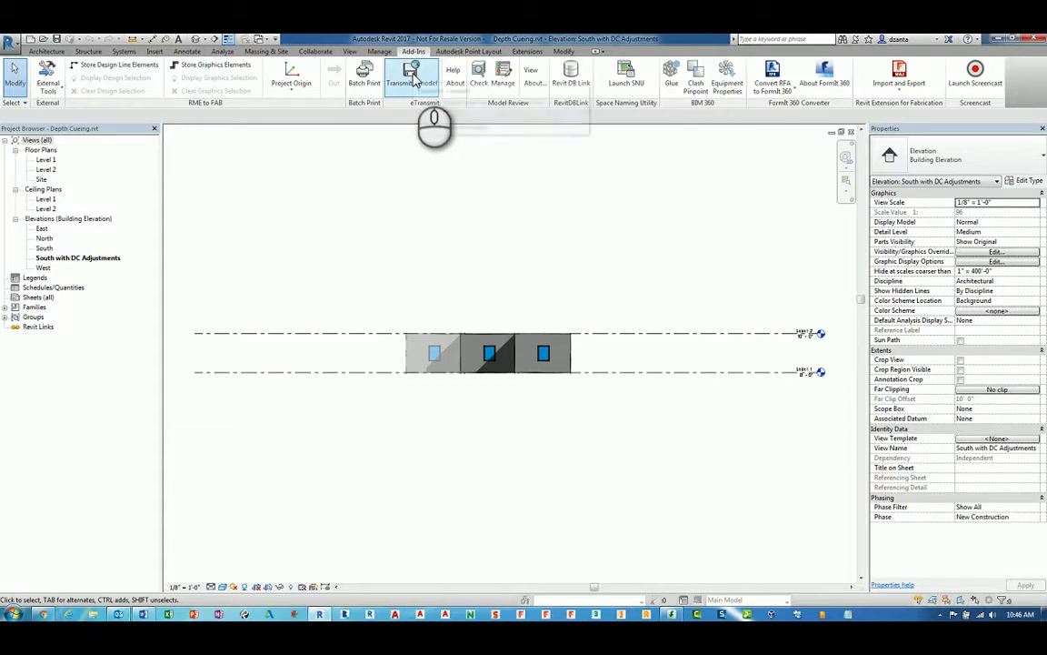
click(418, 82)
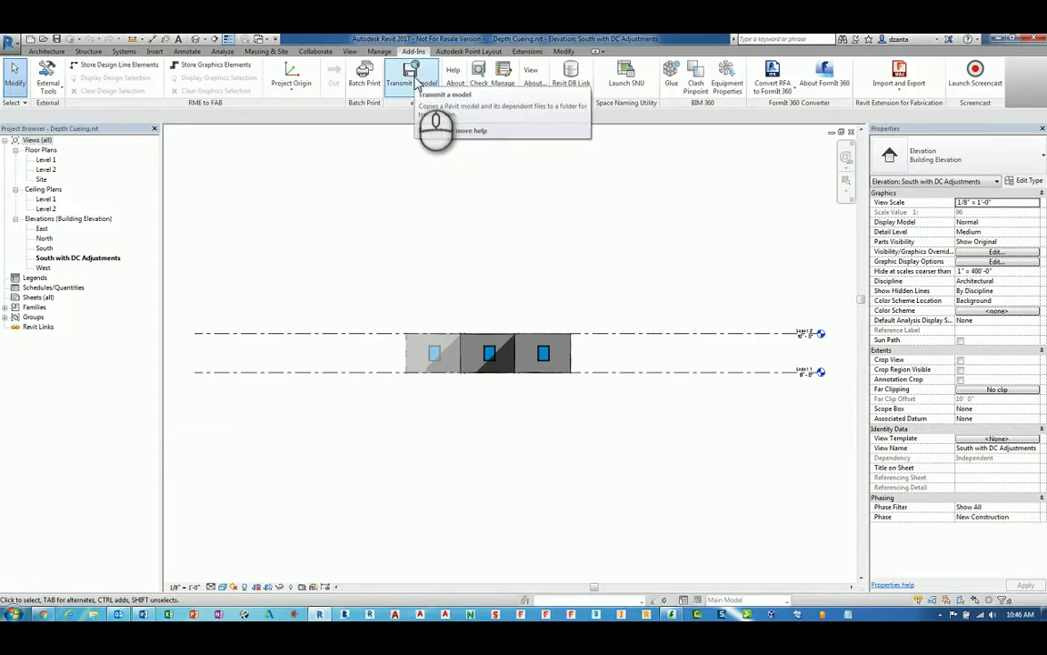
click(418, 81)
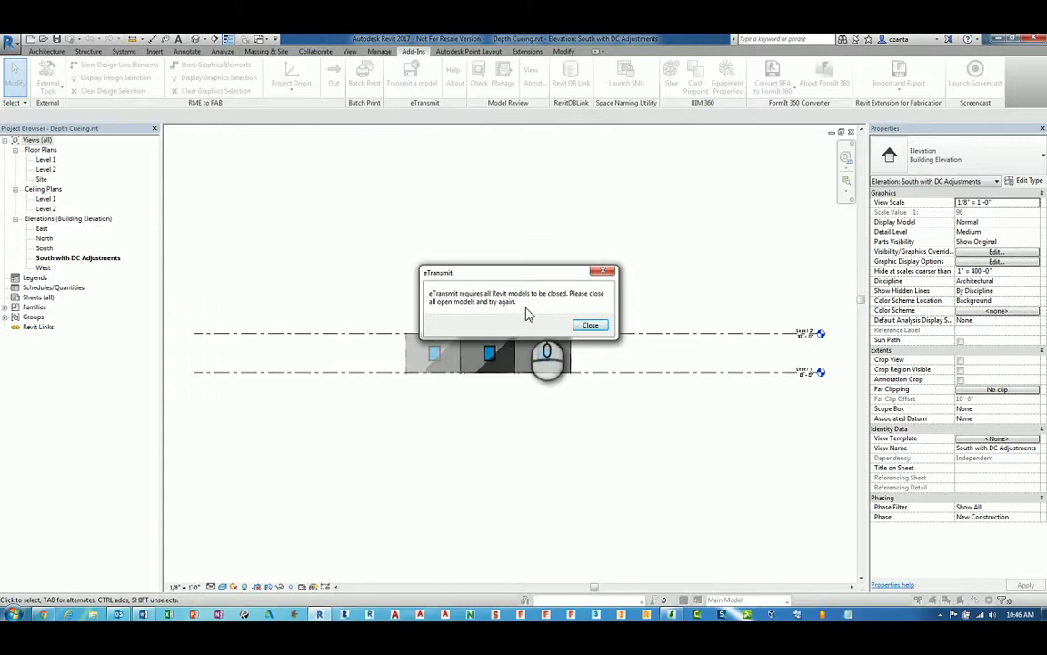
click(590, 324)
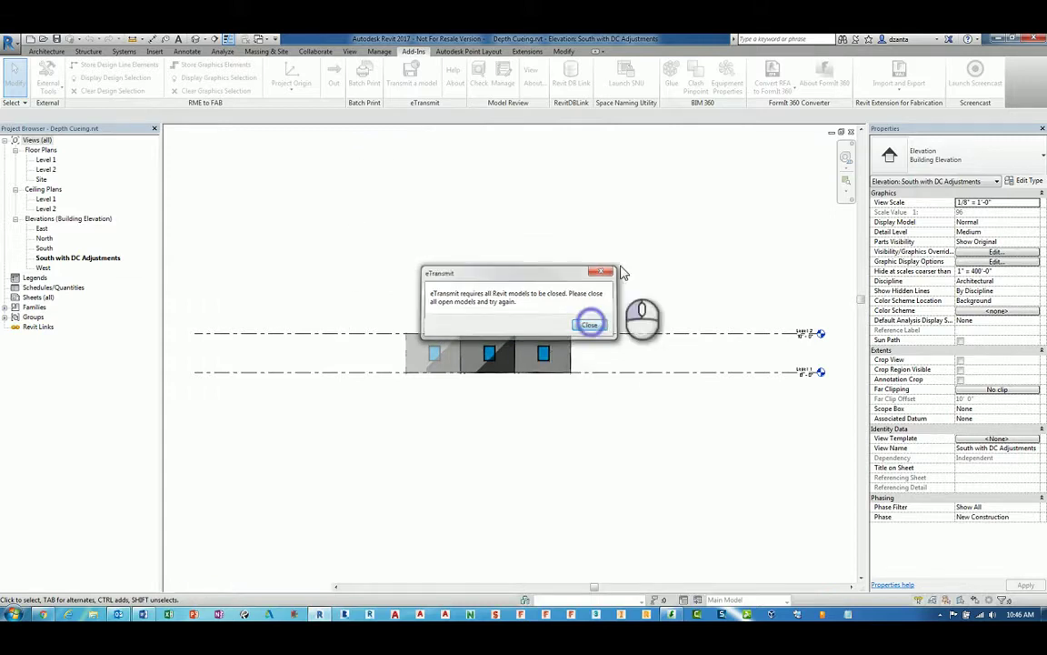
click(852, 133)
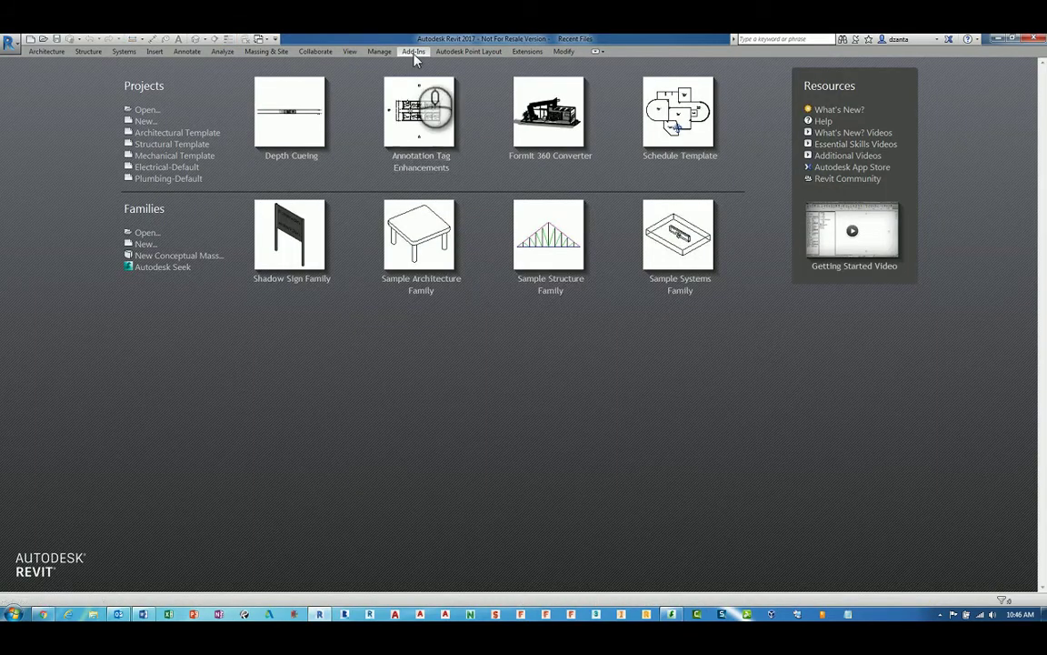
Start eTransmit and choose C:\Temp\Revit MEP Sample CD Set.rvt as the model to package.
click(414, 52)
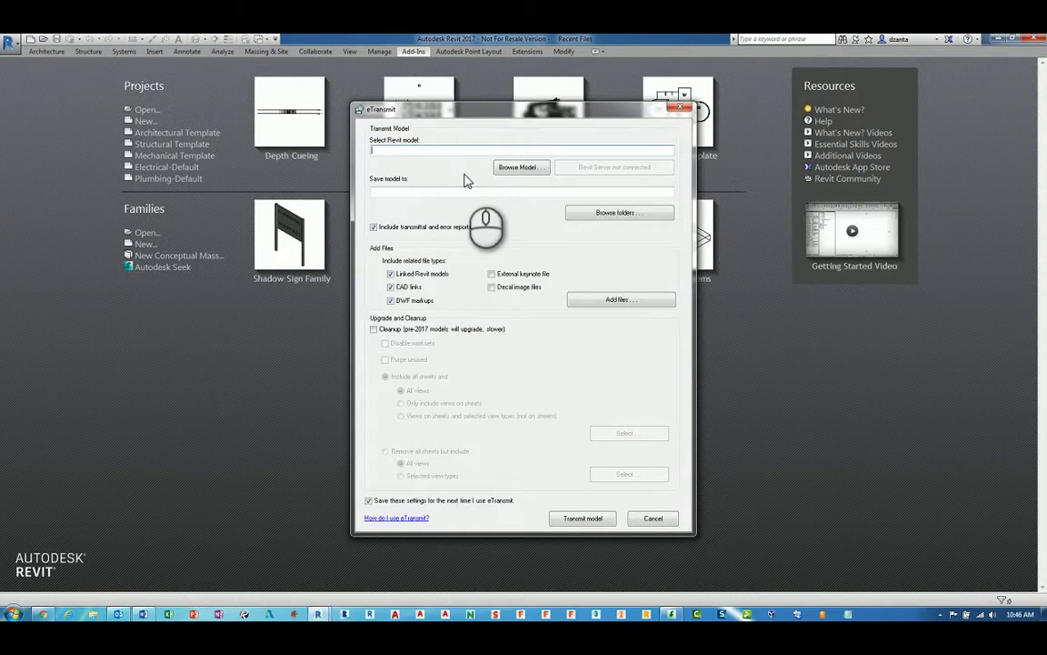
click(516, 169)
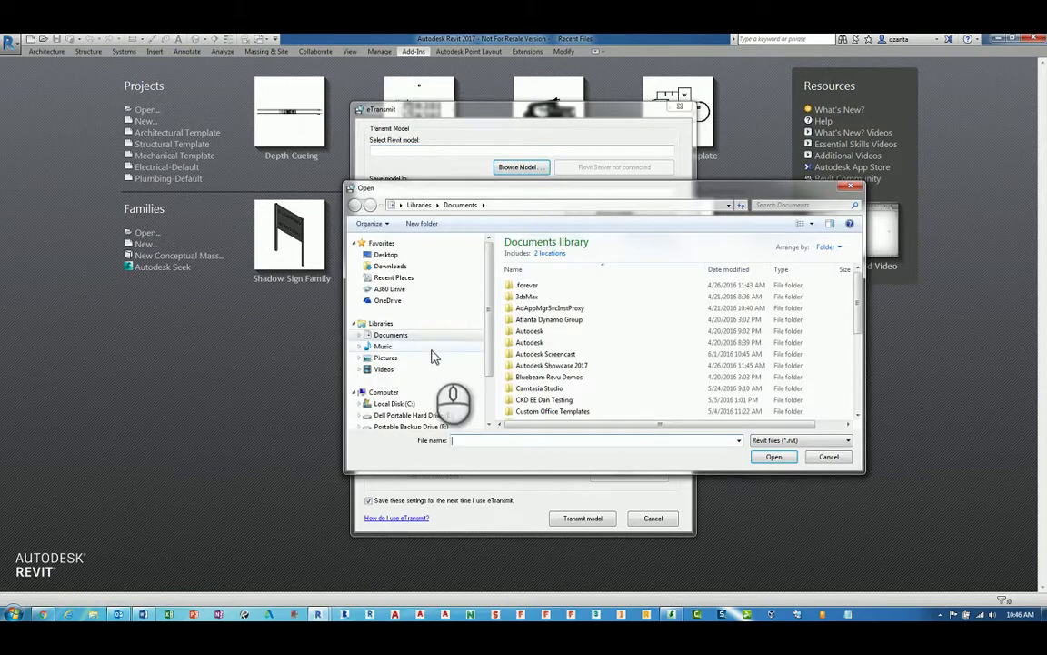
click(422, 402)
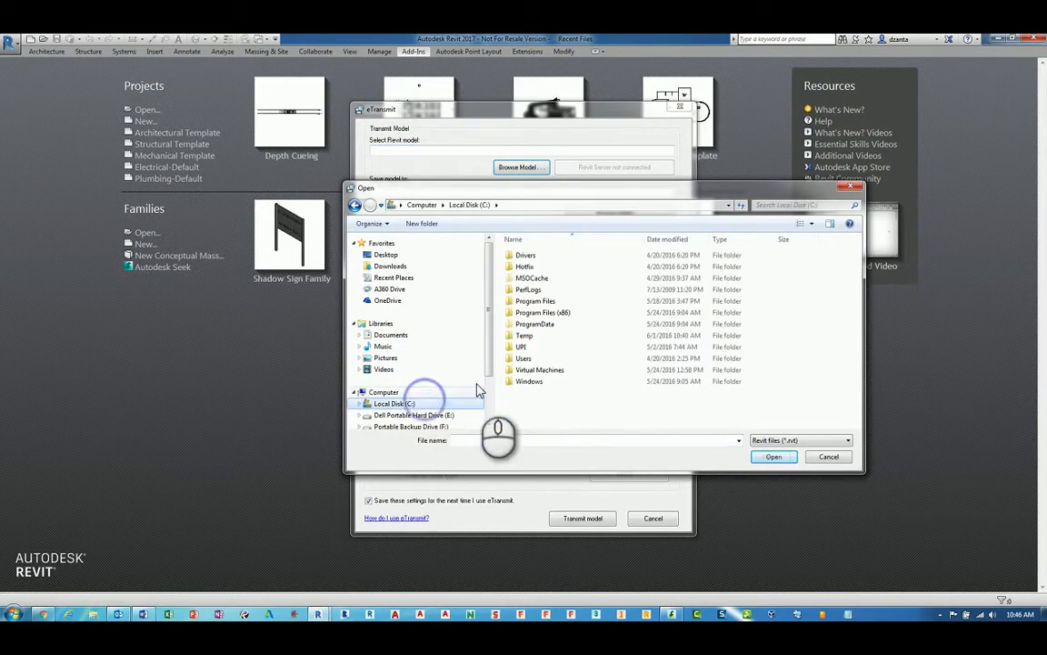
double_click(526, 334)
click(554, 259)
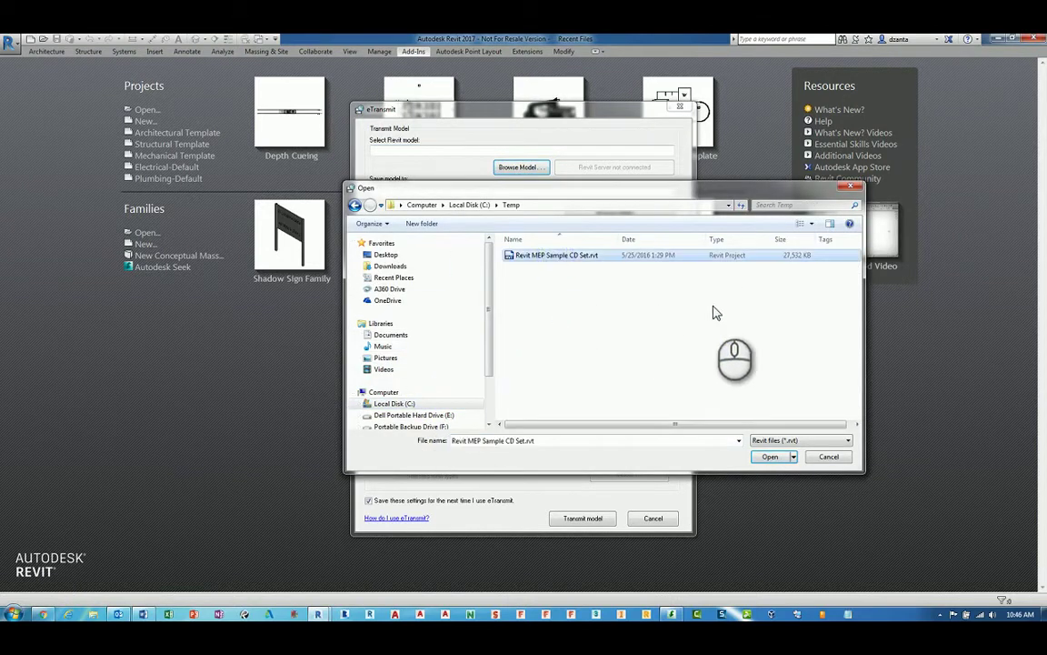
click(765, 457)
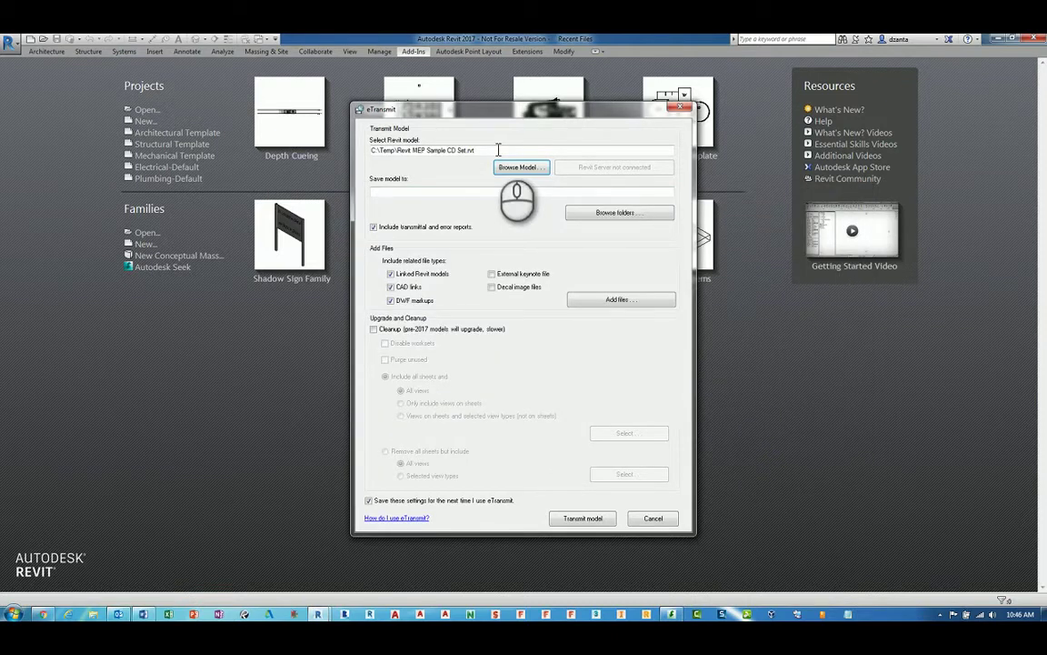
Set the package destination folder to Temp on Local Disk (C:).
click(425, 196)
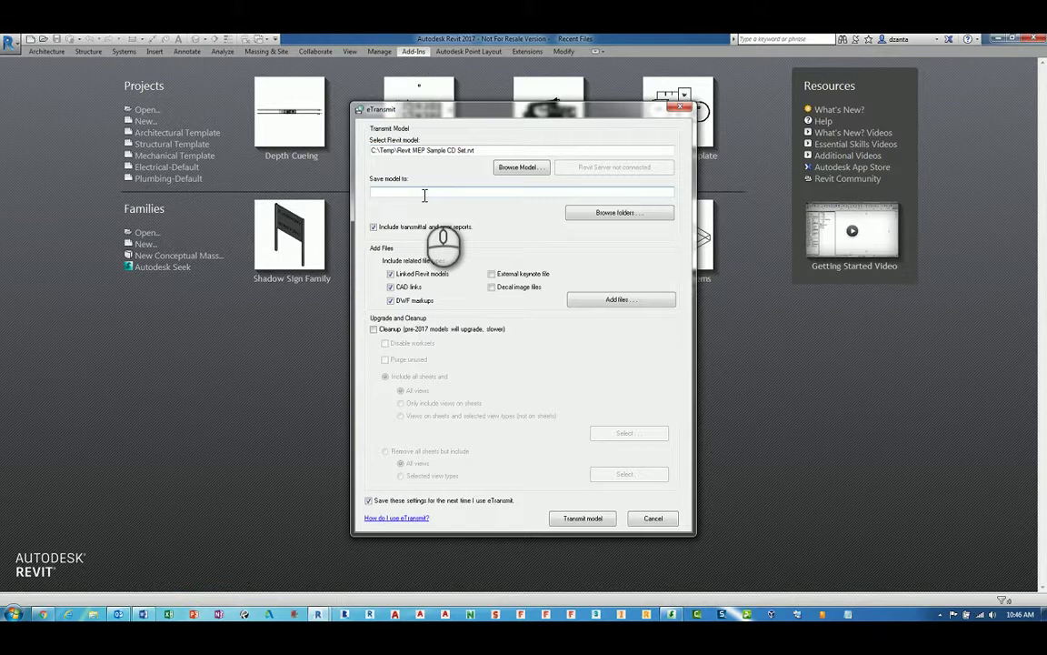
click(615, 213)
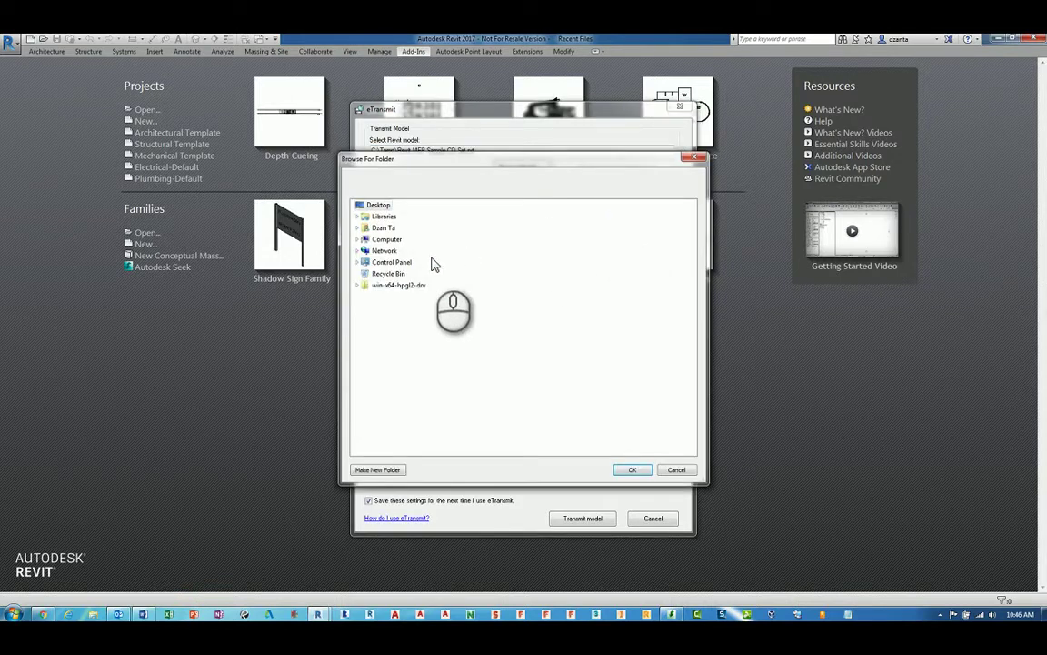
click(360, 239)
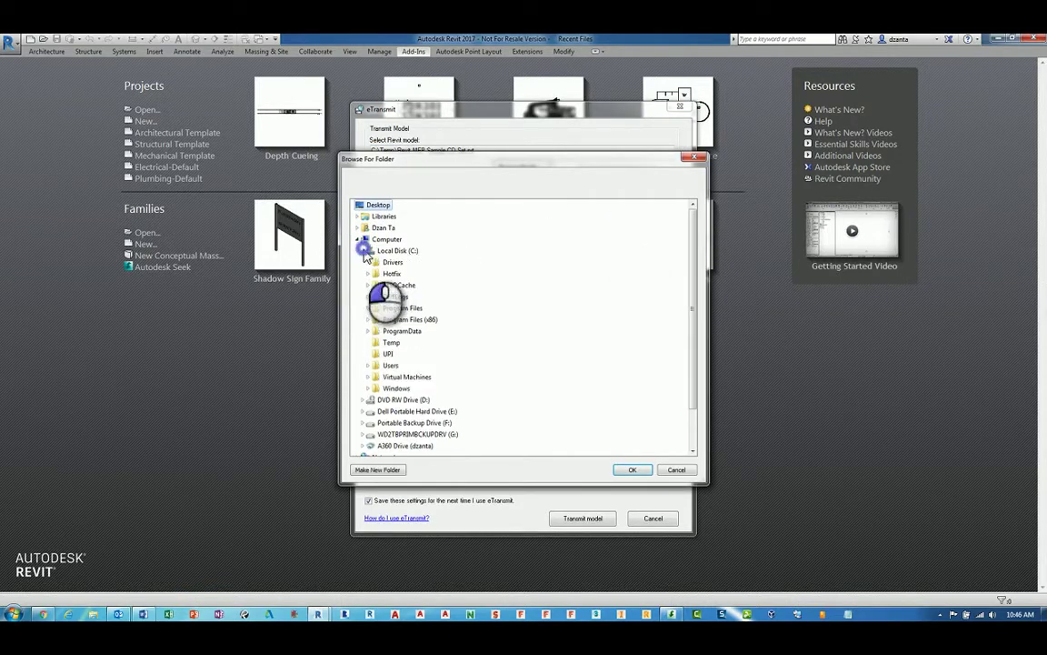
click(393, 342)
click(624, 468)
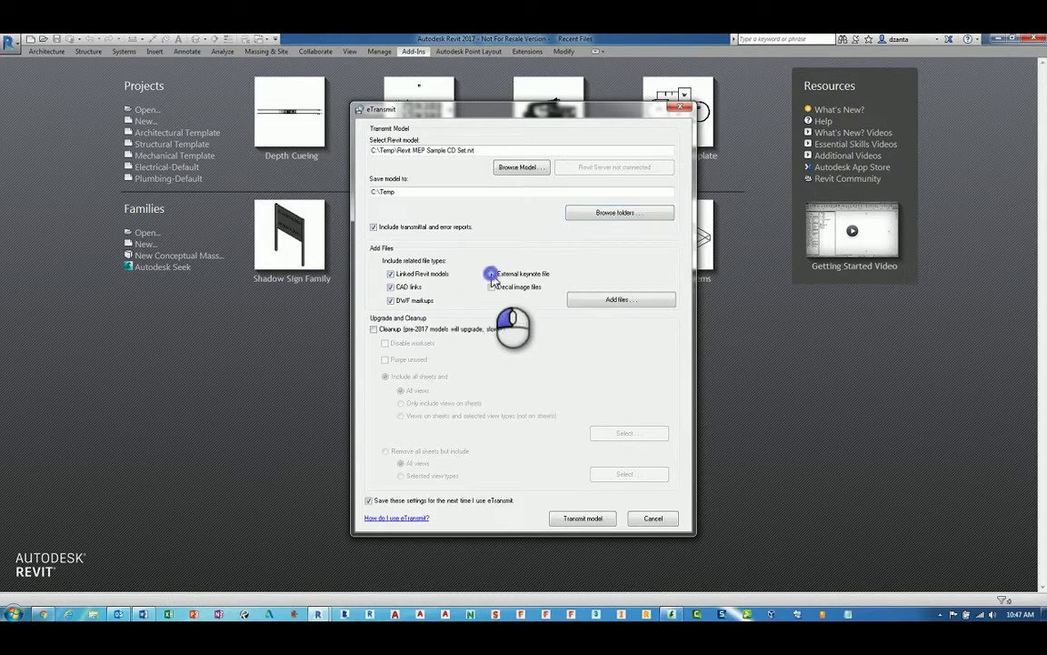
Include keynote and decal image files, and add the ADSK_Expert_Elite icon picture as an additional file.
click(492, 274)
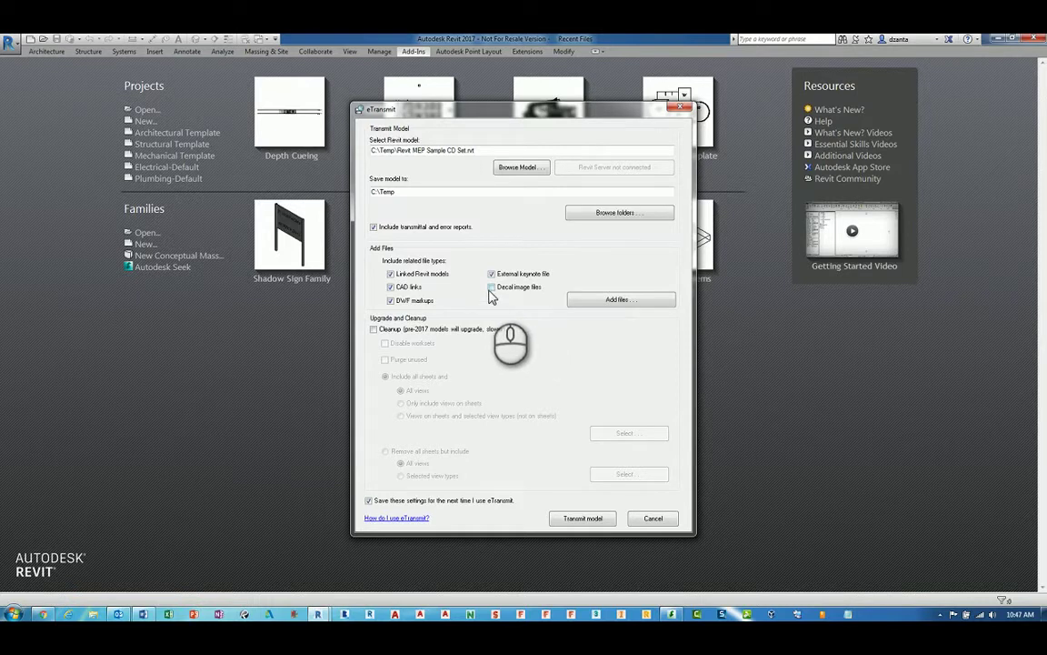
click(491, 287)
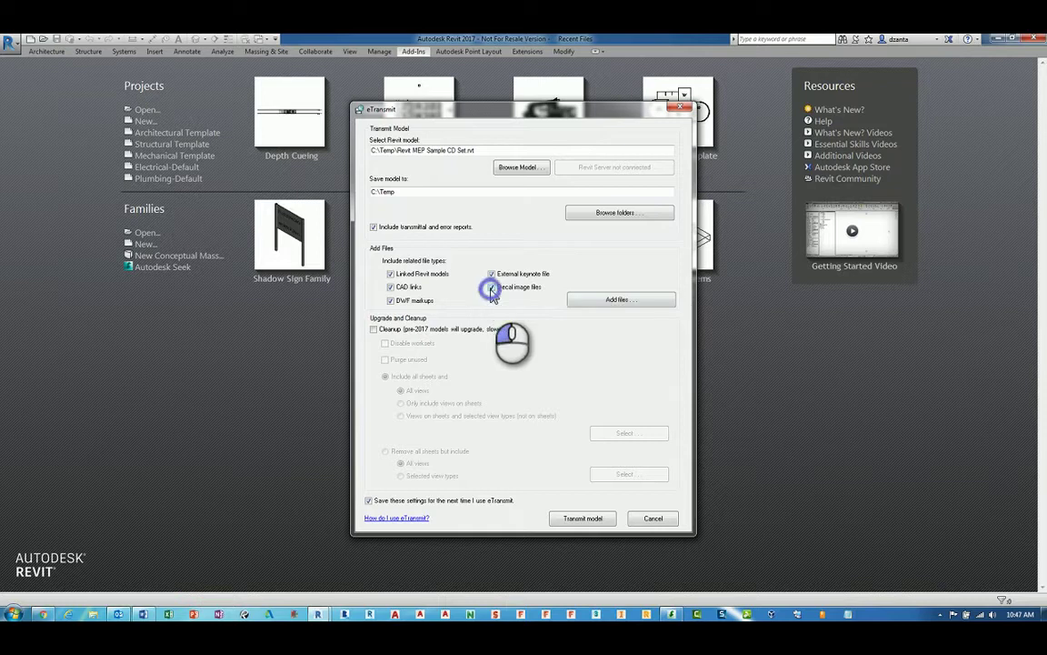
click(591, 301)
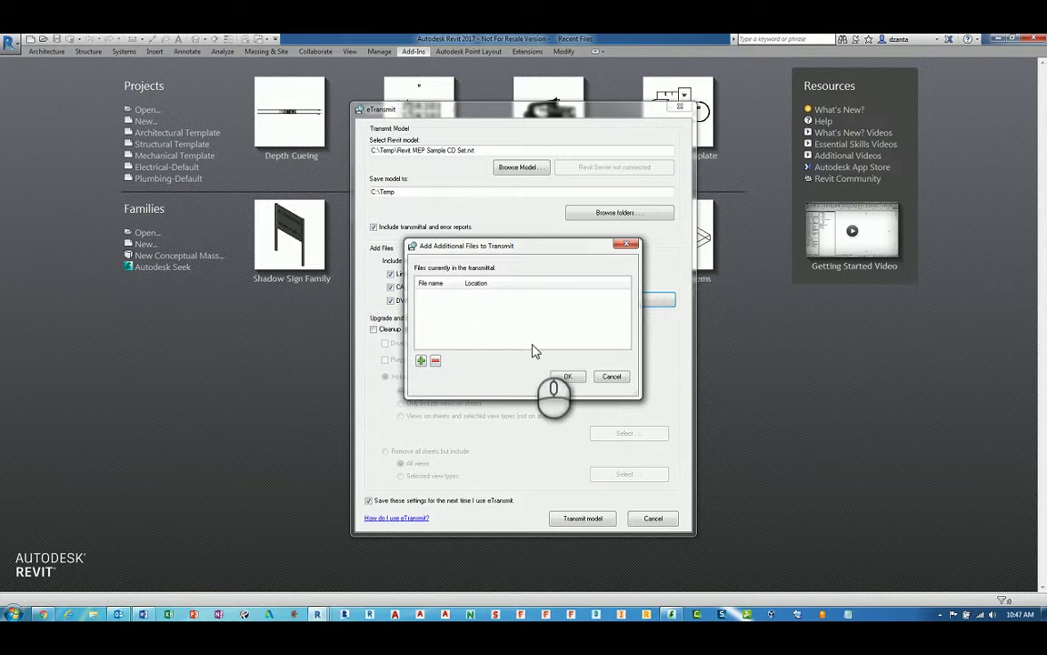
click(424, 362)
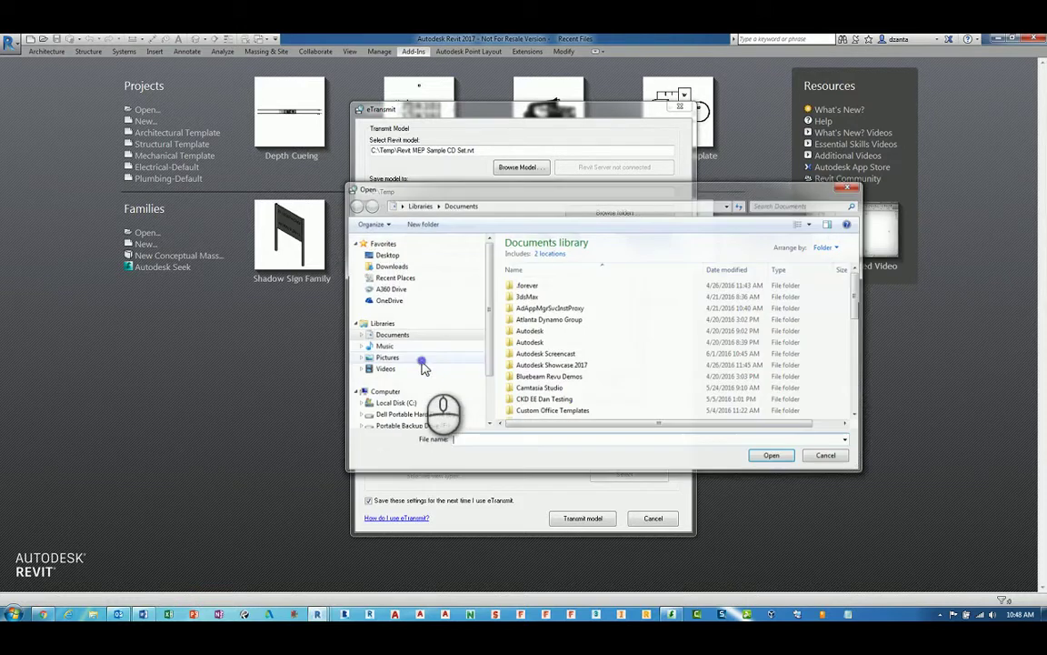
click(446, 357)
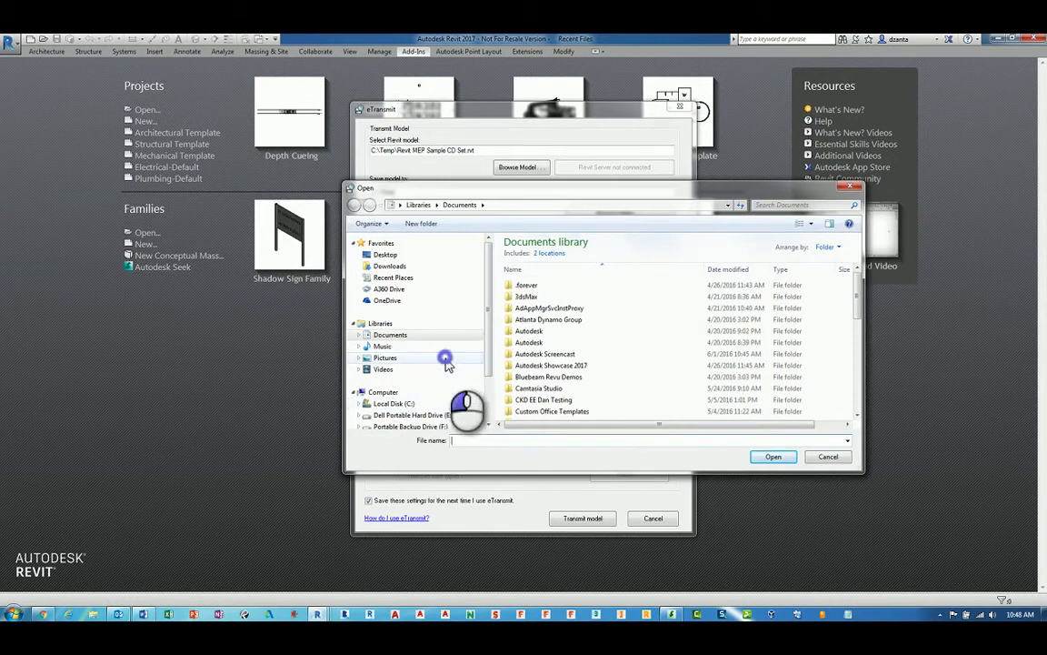
click(531, 326)
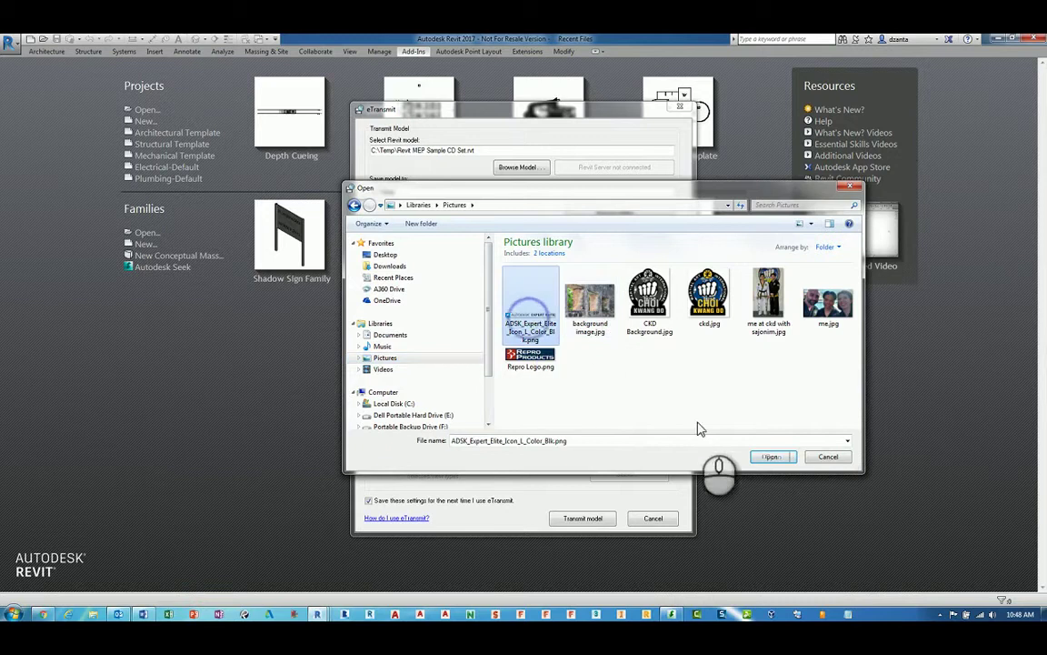
click(770, 457)
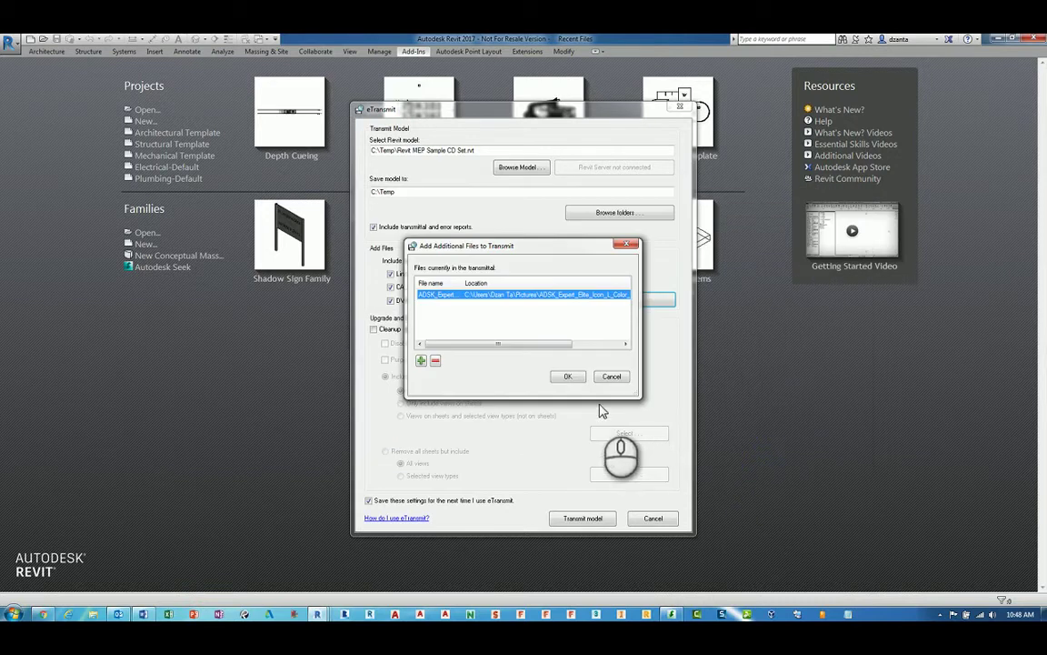
click(566, 375)
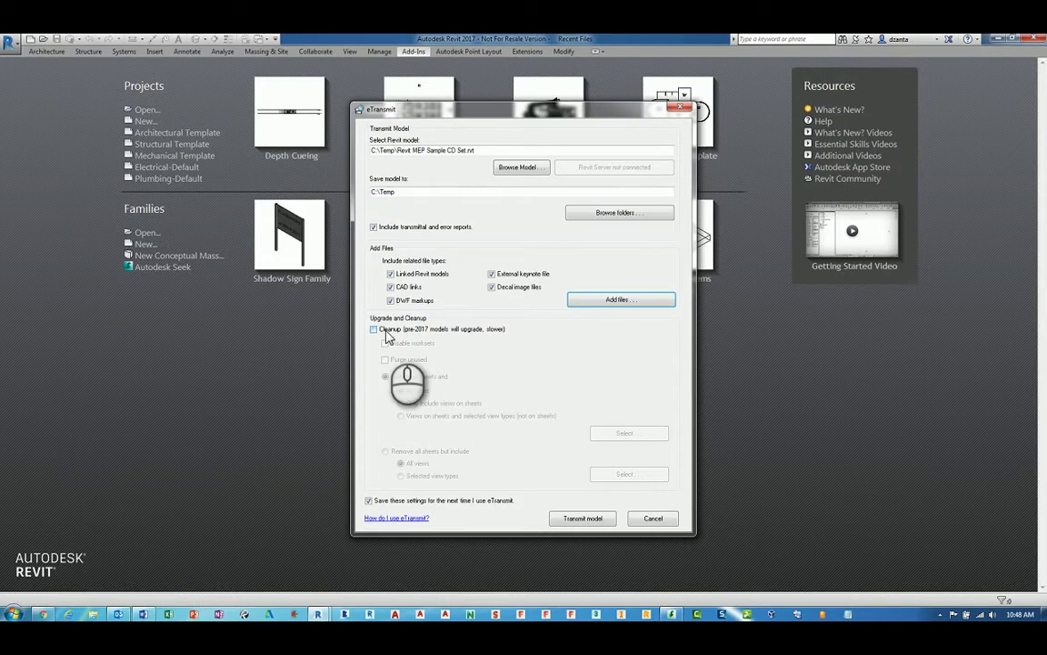
Enable model cleanup with Disable worksets and Purge unused checked.
click(386, 333)
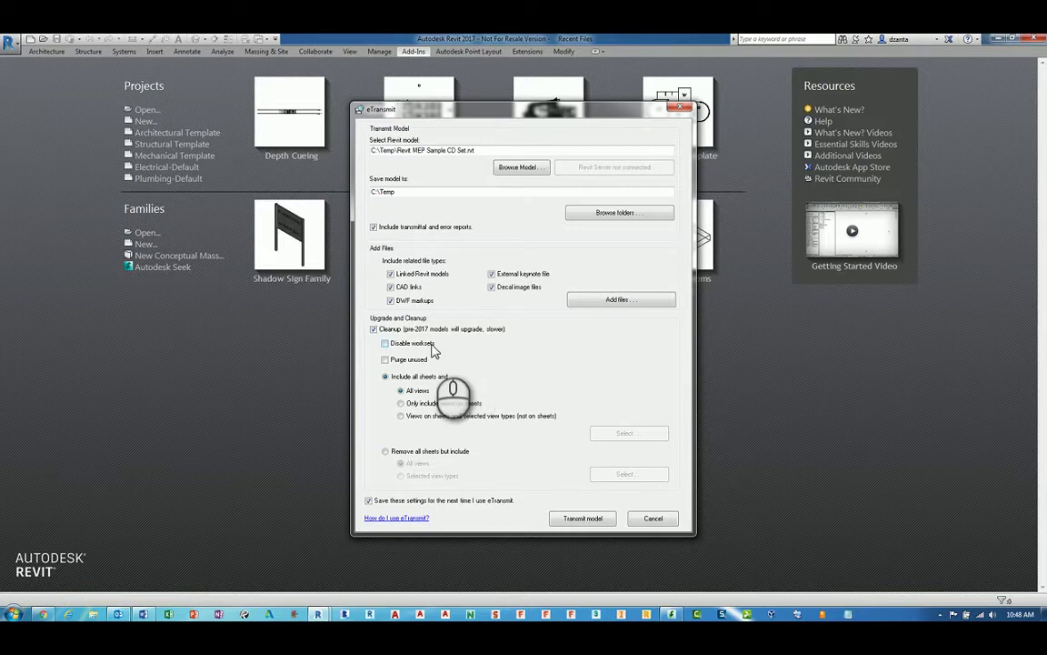
click(425, 346)
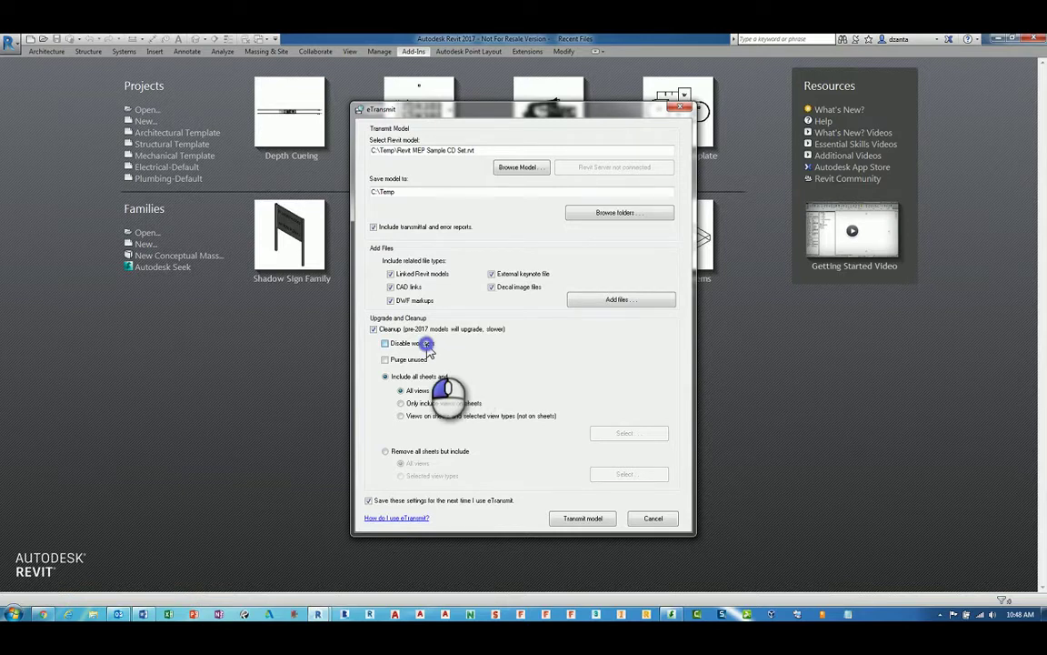
click(417, 362)
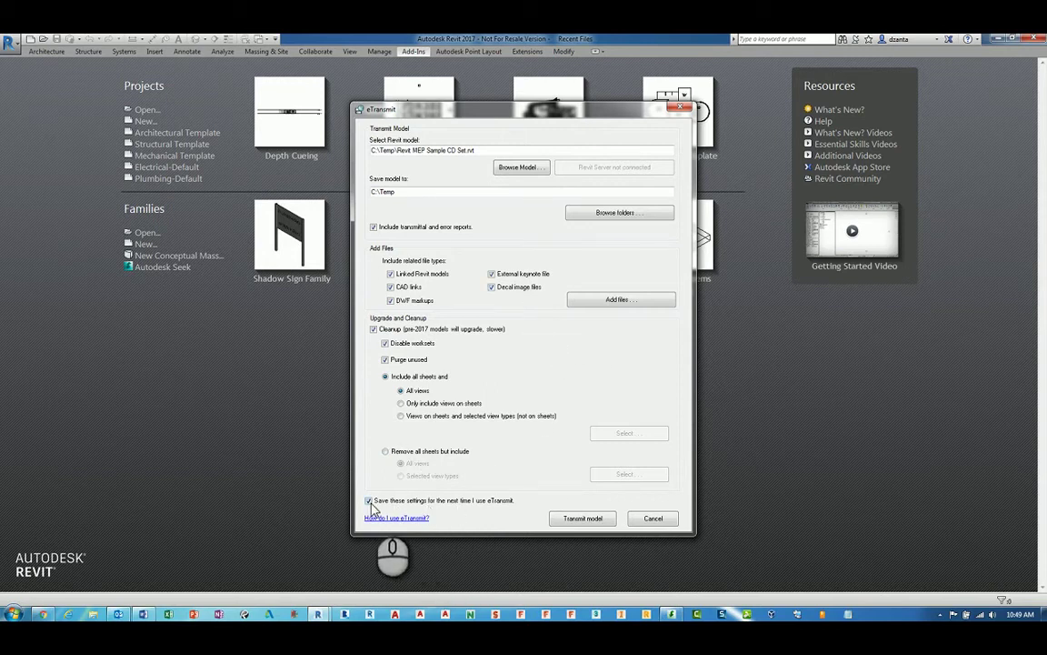
Transmit the model to a dated C:\Temp folder and open the resulting folder.
click(574, 523)
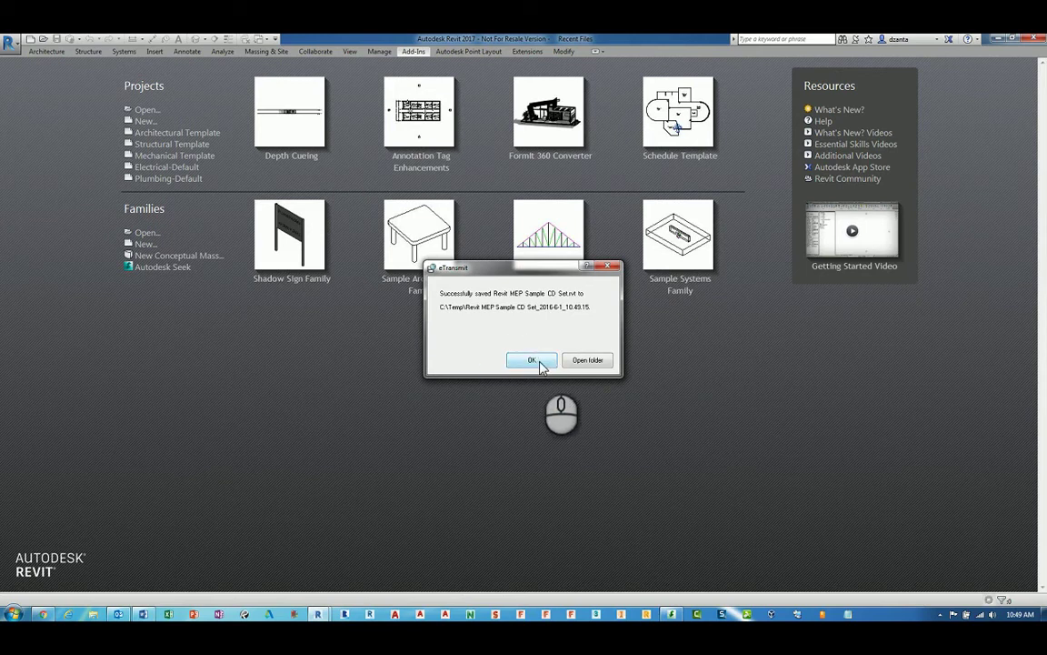
click(593, 360)
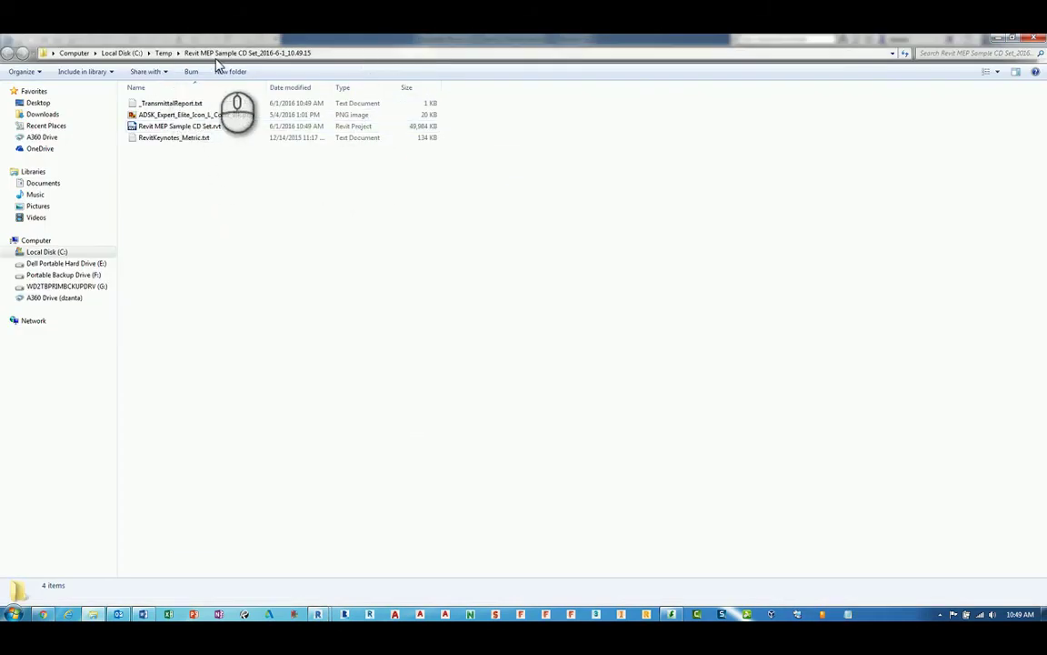
click(162, 53)
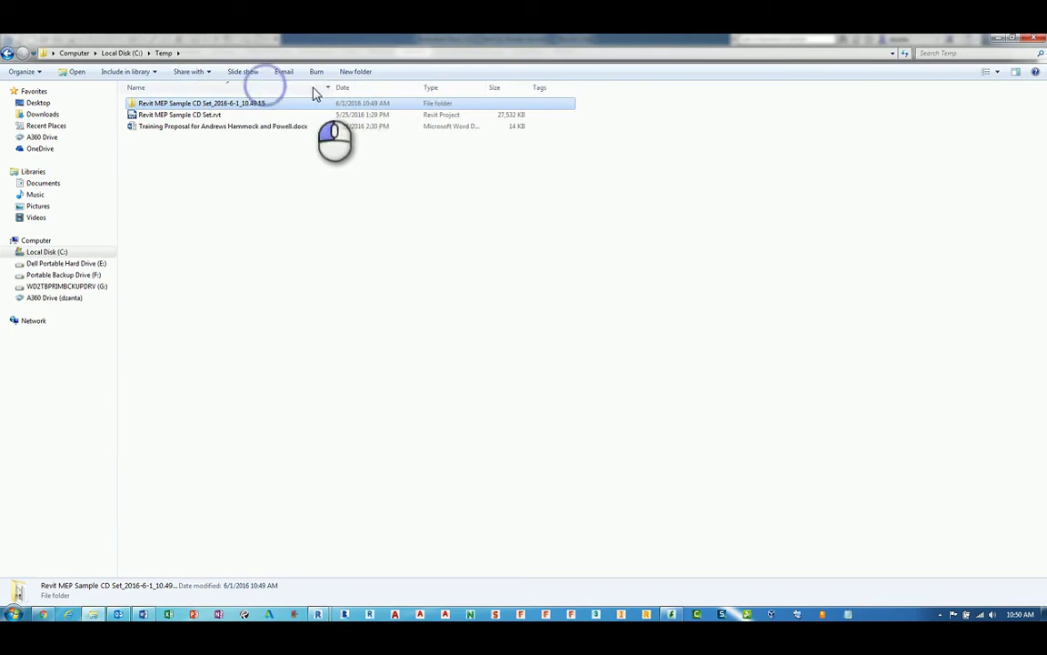
double_click(252, 103)
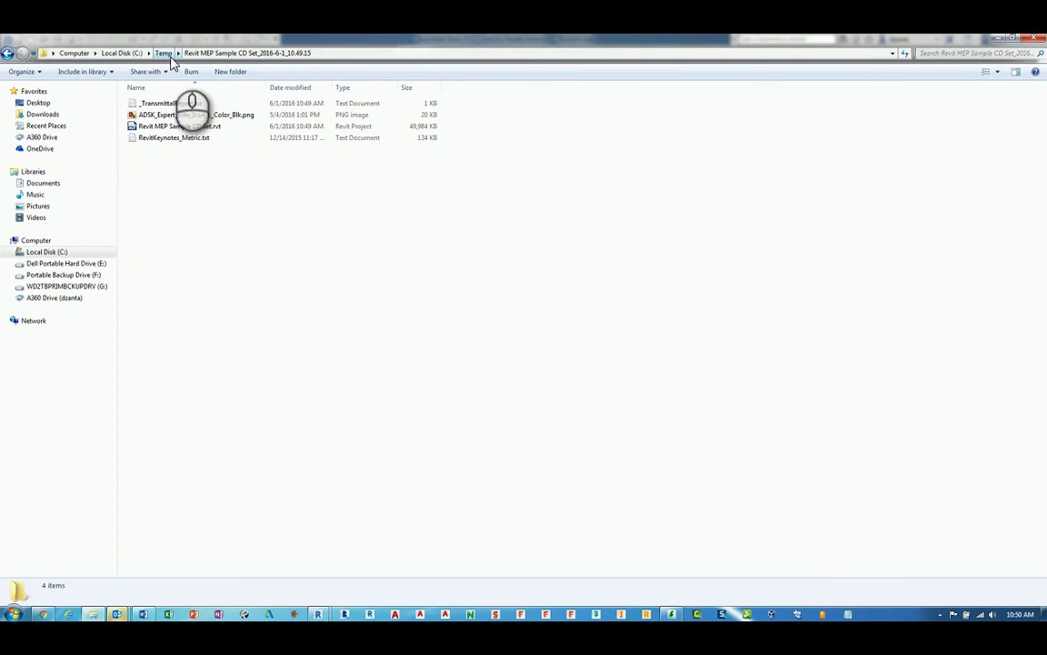
drag(232, 151, 178, 94)
right_click(187, 116)
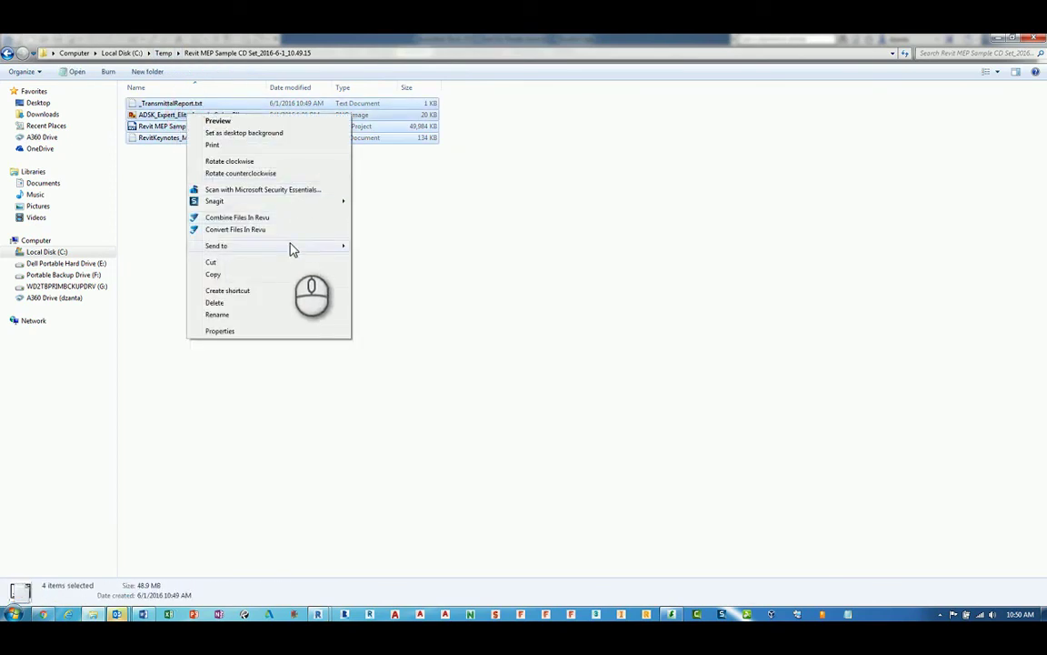
mouse_move(237, 246)
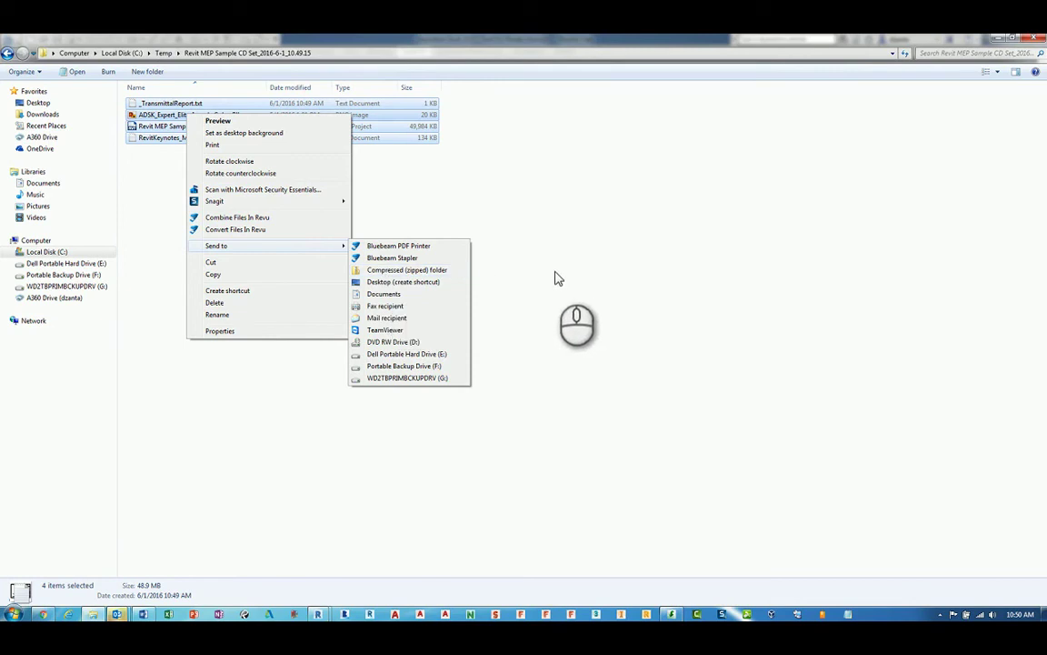
click(556, 277)
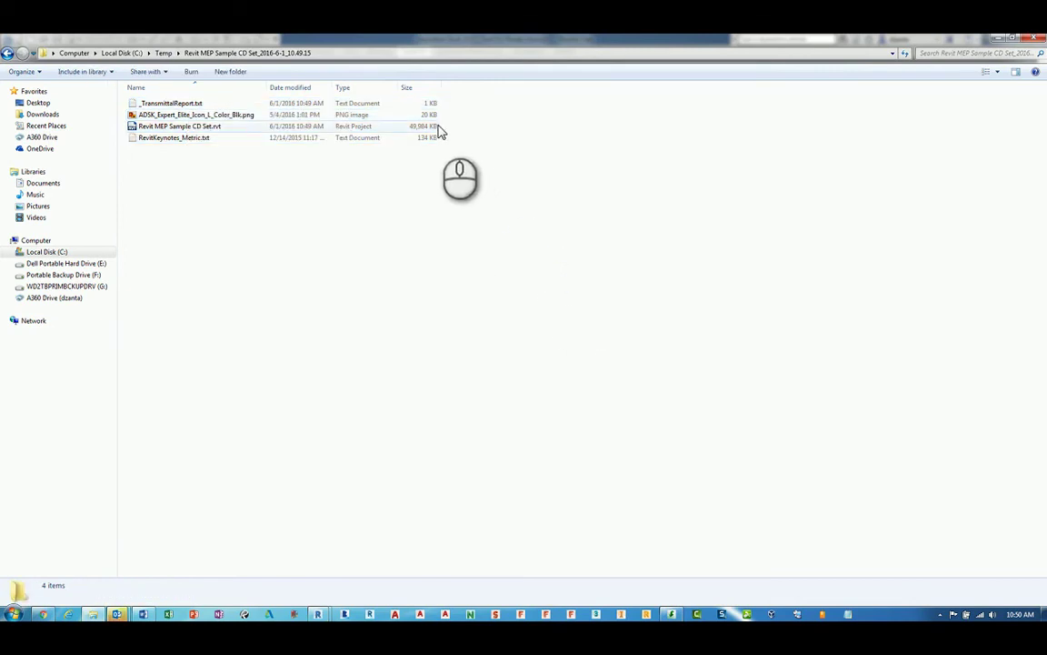